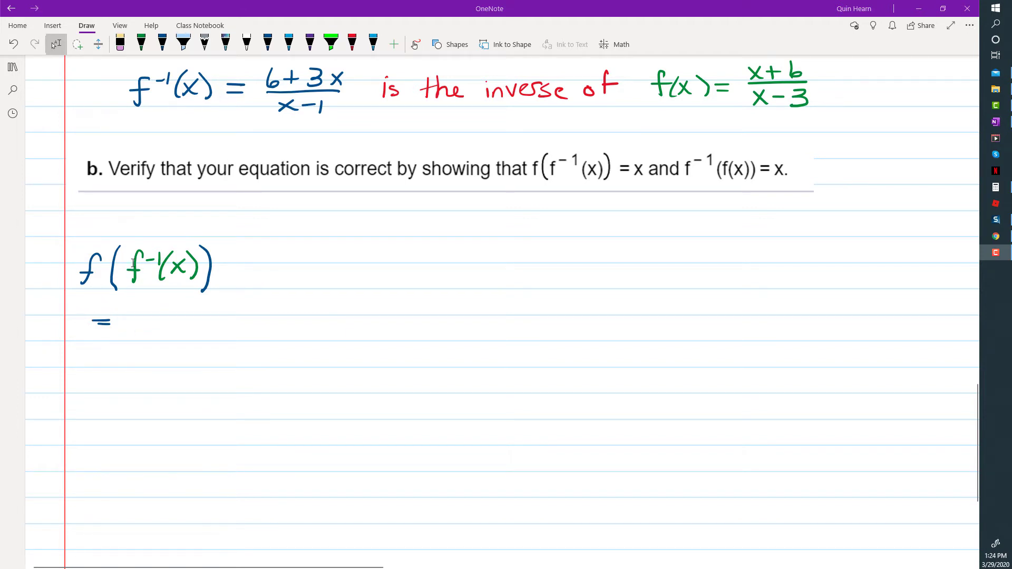
Write f( ) in dark blue after the equals sign
left_click(162, 43)
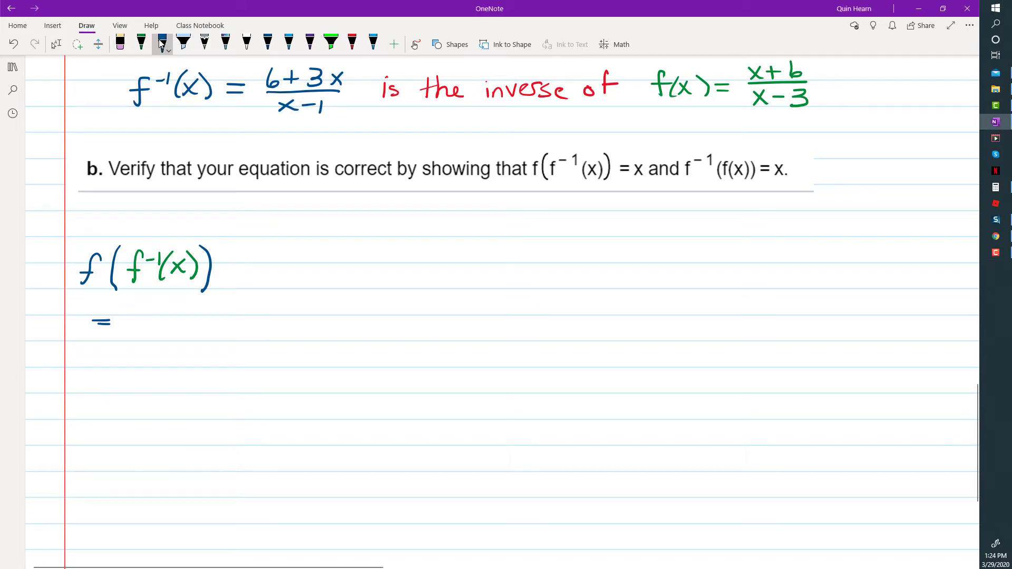
mouse_move(138, 310)
left_mouse_down()
mouse_move(119, 344)
mouse_move(136, 328)
mouse_move(153, 370)
left_mouse_up()
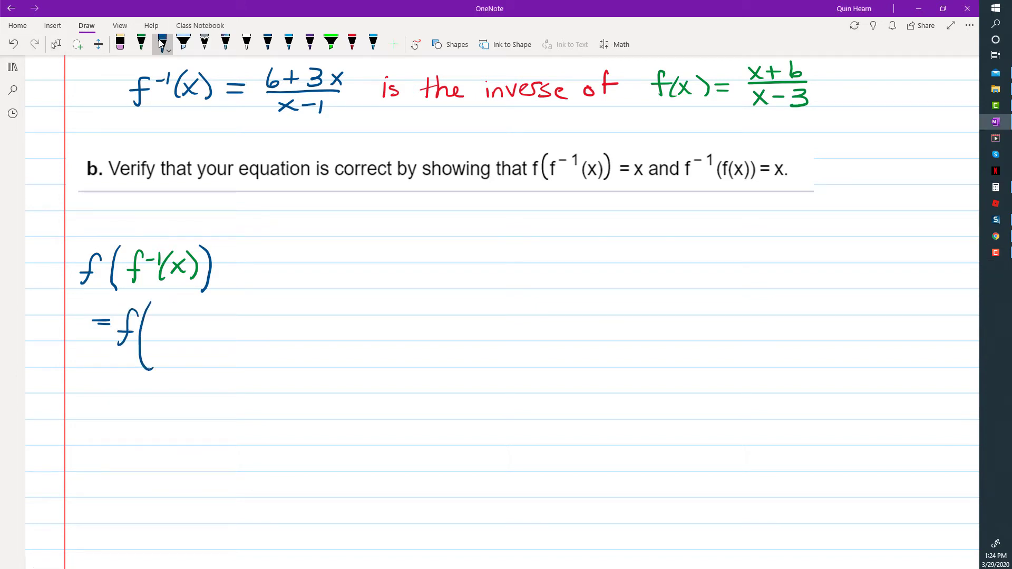
left_click_drag(244, 302, 239, 378)
Highlight the inverse expression (6+3x)/(x−1) at the top in green
left_click(331, 44)
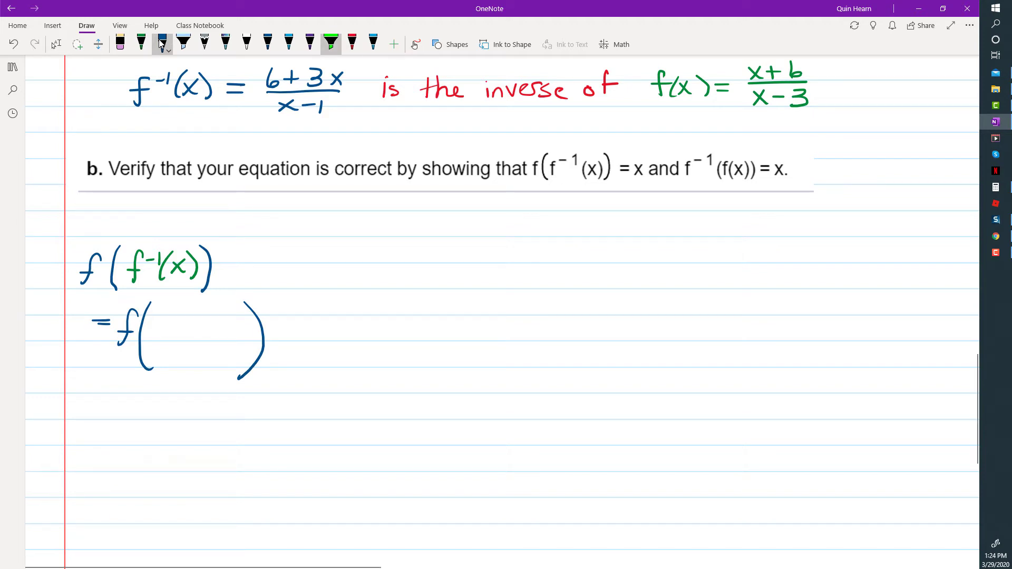
mouse_move(254, 82)
left_mouse_down()
mouse_move(329, 81)
mouse_move(355, 68)
mouse_move(343, 93)
mouse_move(255, 119)
mouse_move(335, 111)
mouse_move(350, 78)
left_mouse_up()
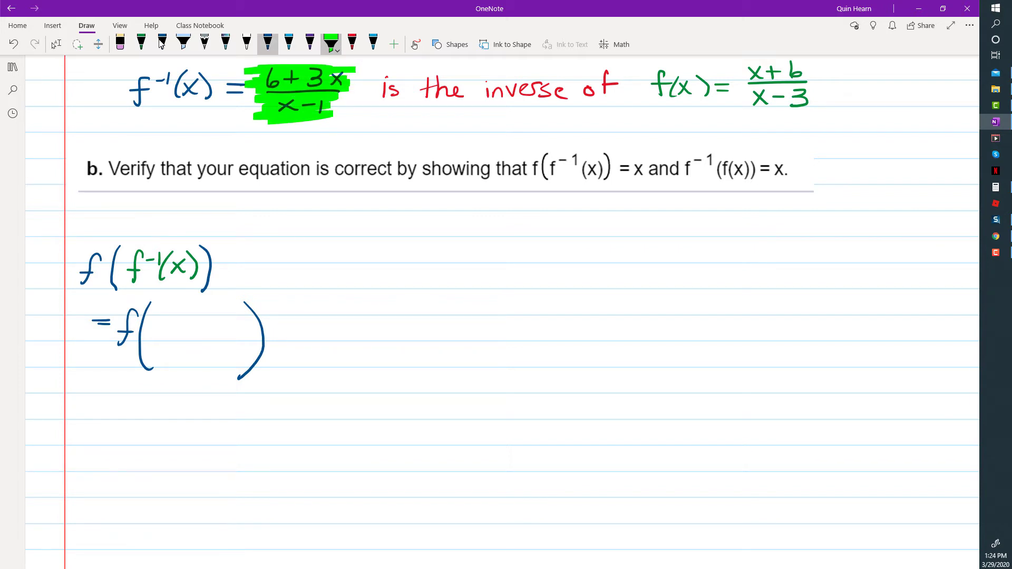
left_click(268, 43)
Write (6+3x)/(x−1) inside the parentheses in green ink
left_click(142, 43)
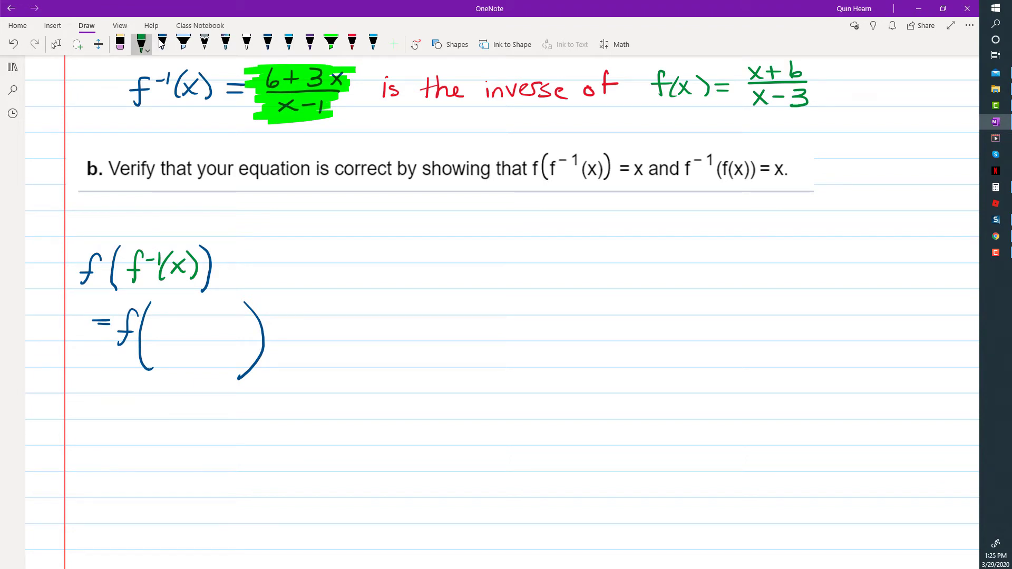
left_click_drag(172, 310, 167, 323)
mouse_move(184, 312)
left_mouse_down()
mouse_move(184, 329)
mouse_move(193, 320)
left_mouse_up()
mouse_move(200, 315)
left_mouse_down()
mouse_move(211, 325)
mouse_move(197, 331)
left_mouse_up()
mouse_move(217, 328)
left_mouse_down()
mouse_move(230, 316)
mouse_move(231, 328)
left_mouse_up()
left_click_drag(148, 335, 240, 333)
mouse_move(161, 342)
left_mouse_down()
mouse_move(172, 356)
mouse_move(159, 357)
left_mouse_up()
left_click_drag(185, 349, 209, 362)
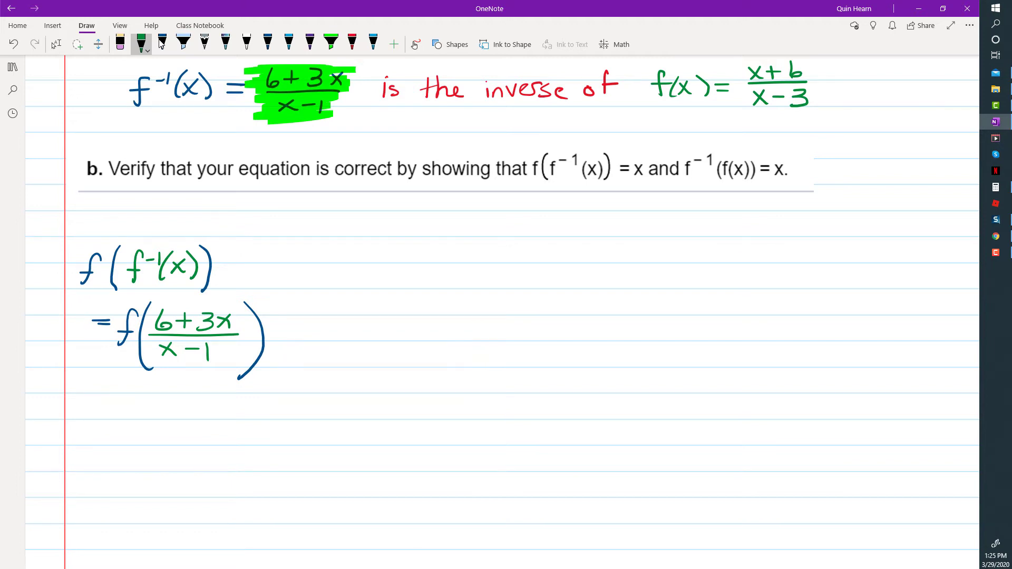
Circle and shade the substituted fraction in light blue, linking it to x in f(x)
left_click(184, 42)
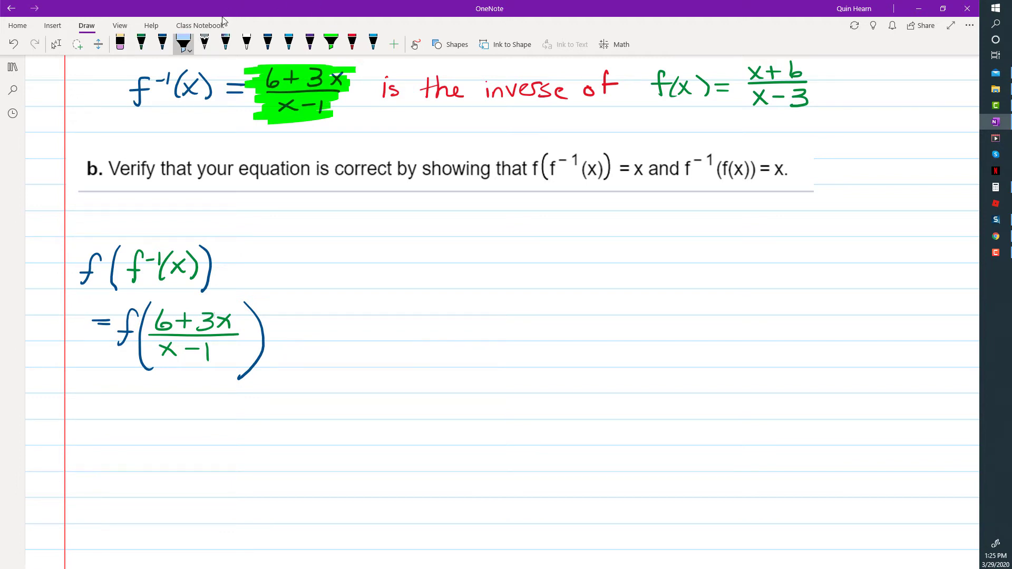
mouse_move(213, 304)
left_mouse_down()
mouse_move(236, 350)
mouse_move(158, 312)
mouse_move(233, 324)
mouse_move(583, 255)
mouse_move(697, 145)
mouse_move(683, 79)
left_mouse_up()
mouse_move(761, 62)
left_mouse_down()
mouse_move(744, 78)
mouse_move(766, 75)
mouse_move(778, 104)
mouse_move(745, 99)
left_mouse_up()
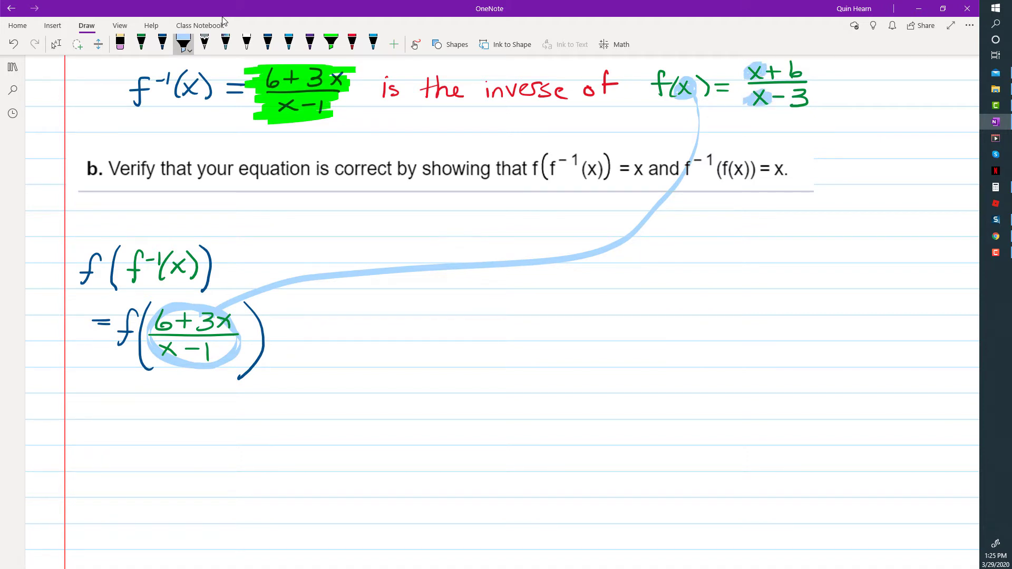
mouse_move(158, 315)
left_mouse_down()
mouse_move(206, 348)
mouse_move(222, 343)
mouse_move(208, 361)
left_mouse_up()
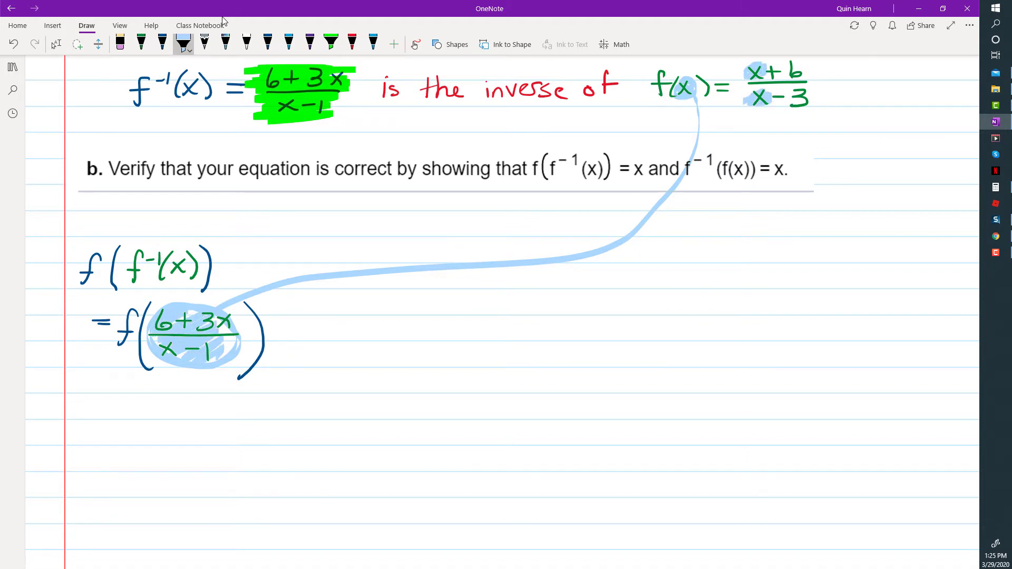
Start the next line in dark blue: = with +6 over −3
left_click(140, 42)
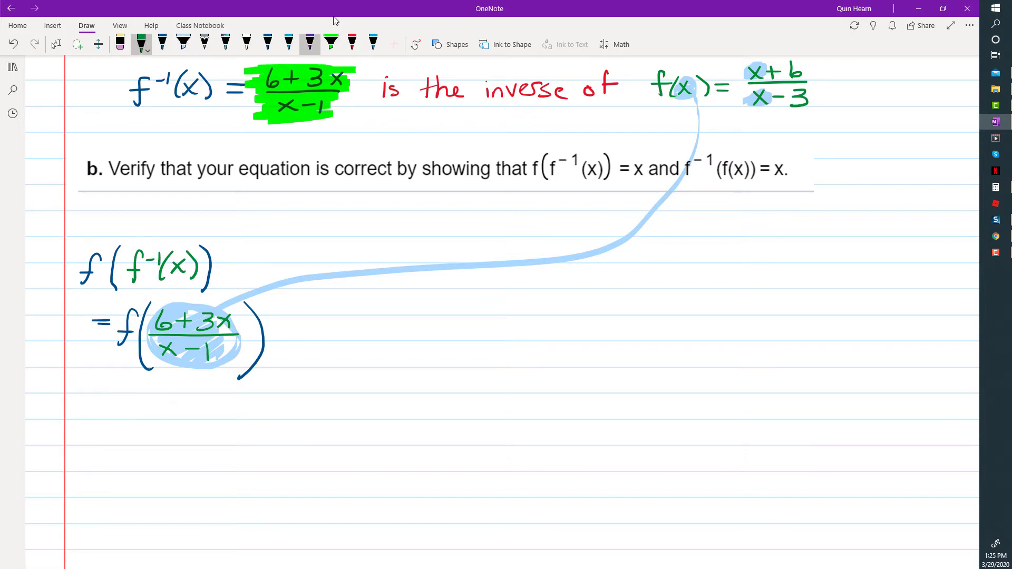
left_click(162, 42)
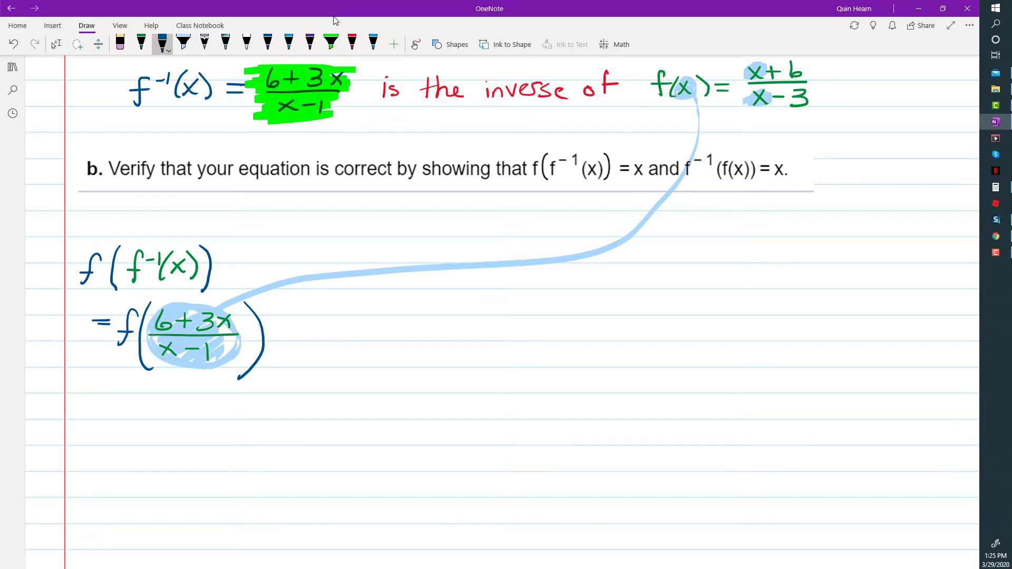
left_click_drag(90, 415, 280, 419)
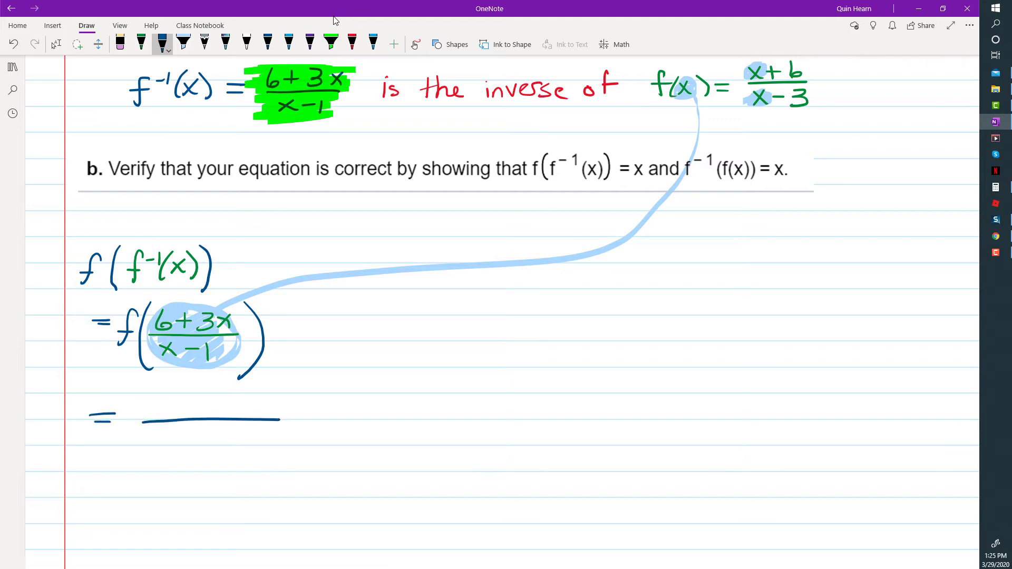
left_click_drag(218, 396, 218, 412)
left_click_drag(209, 404, 238, 408)
left_click_drag(213, 444, 227, 443)
mouse_move(240, 433)
left_mouse_down()
mouse_move(253, 442)
mouse_move(237, 453)
left_mouse_up()
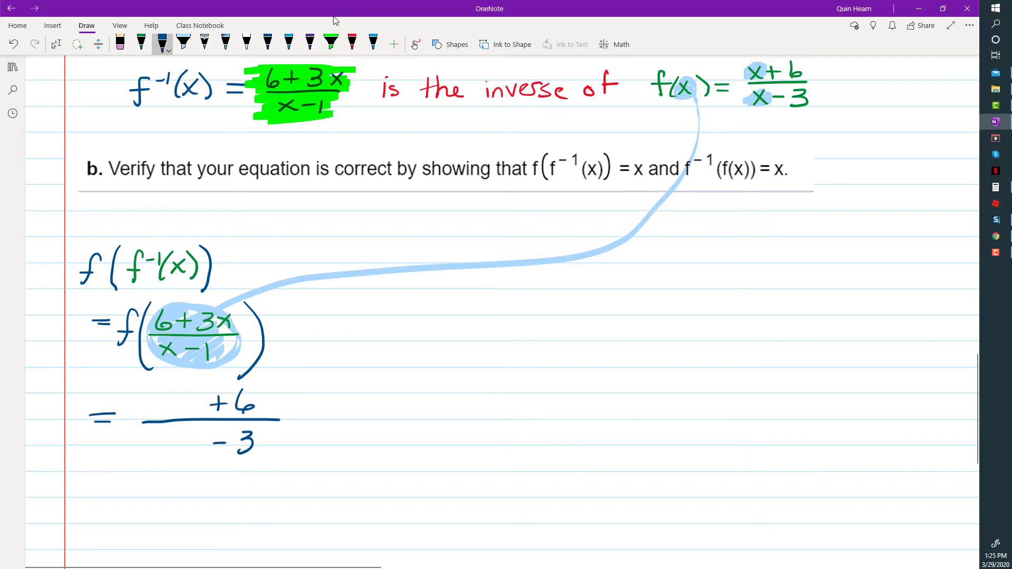
Write (6+3x)/(x−1) in green before +6 in the numerator, undoing stray strokes
left_click(141, 44)
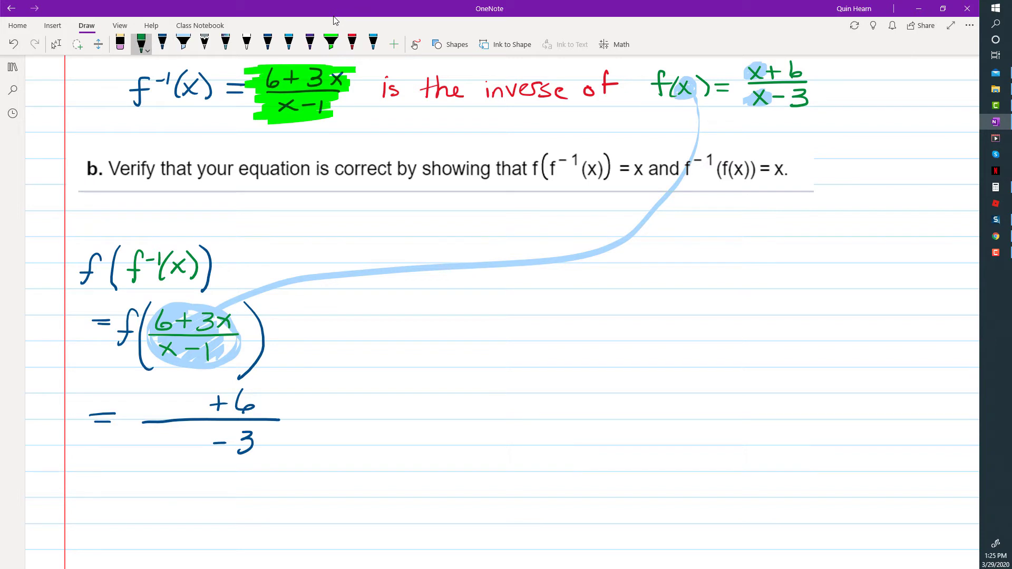
mouse_move(152, 383)
left_mouse_down()
mouse_move(165, 398)
mouse_move(152, 396)
left_mouse_up()
key("ctrl+z")
mouse_move(166, 385)
left_mouse_down()
mouse_move(166, 399)
mouse_move(176, 390)
left_mouse_up()
mouse_move(177, 385)
left_mouse_down()
mouse_move(180, 402)
mouse_move(200, 404)
left_mouse_up()
mouse_move(163, 409)
left_mouse_down()
mouse_move(132, 435)
mouse_move(160, 419)
left_mouse_up()
key("ctrl+z")
left_click_drag(160, 411, 152, 420)
mouse_move(167, 415)
left_mouse_down()
mouse_move(153, 441)
mouse_move(175, 438)
left_mouse_up()
Write (6+3x)/(x−1) in green before −3 in the denominator
mouse_move(176, 431)
left_mouse_down()
mouse_move(177, 444)
mouse_move(196, 444)
left_mouse_up()
mouse_move(195, 432)
left_mouse_down()
mouse_move(186, 445)
mouse_move(195, 448)
mouse_move(162, 464)
left_mouse_up()
left_click_drag(162, 454, 153, 464)
left_click_drag(166, 457, 182, 463)
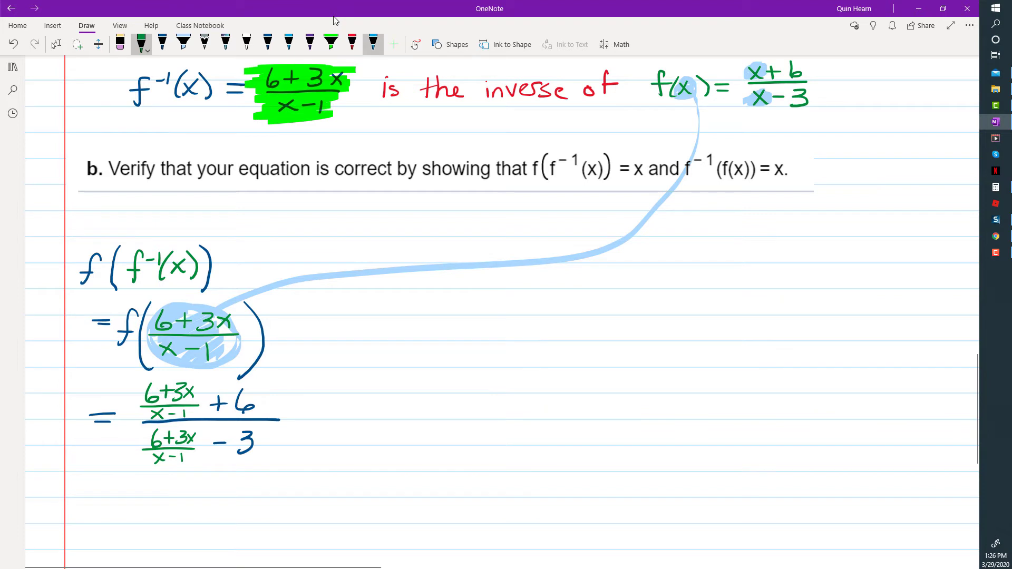
Highlight both small x−1 denominators in green
left_click(353, 42)
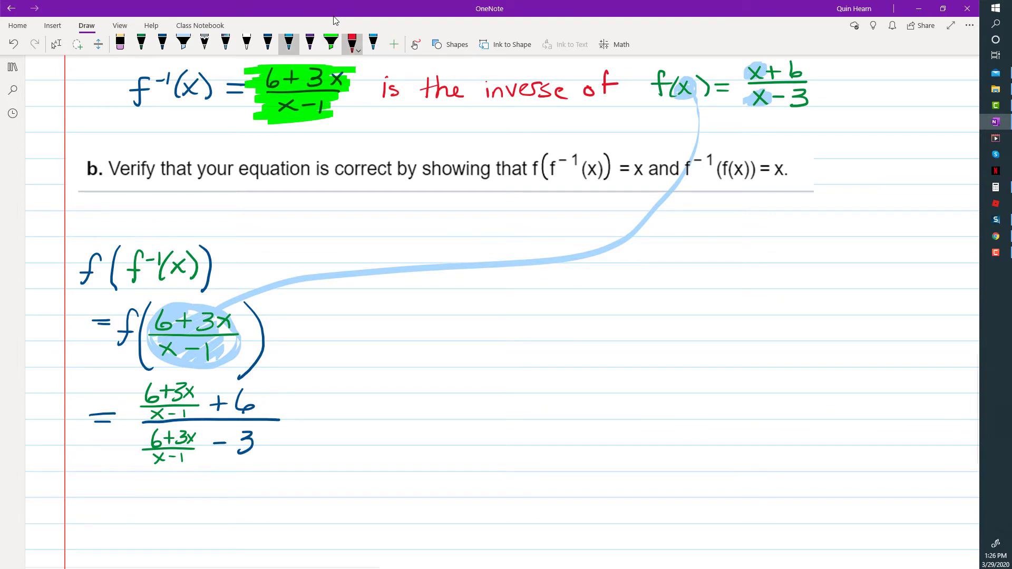
left_click(331, 42)
mouse_move(147, 414)
left_mouse_down()
mouse_move(183, 412)
mouse_move(141, 411)
left_mouse_up()
left_click_drag(148, 456, 184, 463)
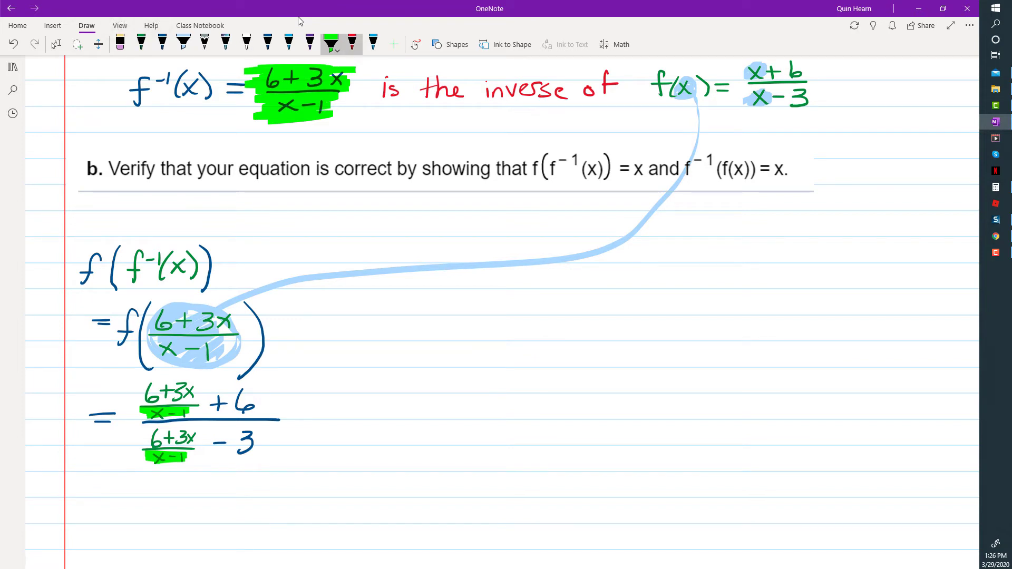
Multiply the complex fraction by (x−1)/(x−1) in red, with an arrow labelled 1
left_click(353, 42)
left_click(301, 419)
left_click_drag(315, 398, 329, 411)
mouse_move(329, 398)
left_mouse_down()
mouse_move(350, 421)
mouse_move(344, 404)
mouse_move(354, 409)
mouse_move(312, 419)
mouse_move(362, 419)
mouse_move(327, 443)
left_mouse_up()
mouse_move(328, 427)
left_mouse_down()
mouse_move(315, 444)
mouse_move(343, 434)
mouse_move(350, 444)
left_mouse_up()
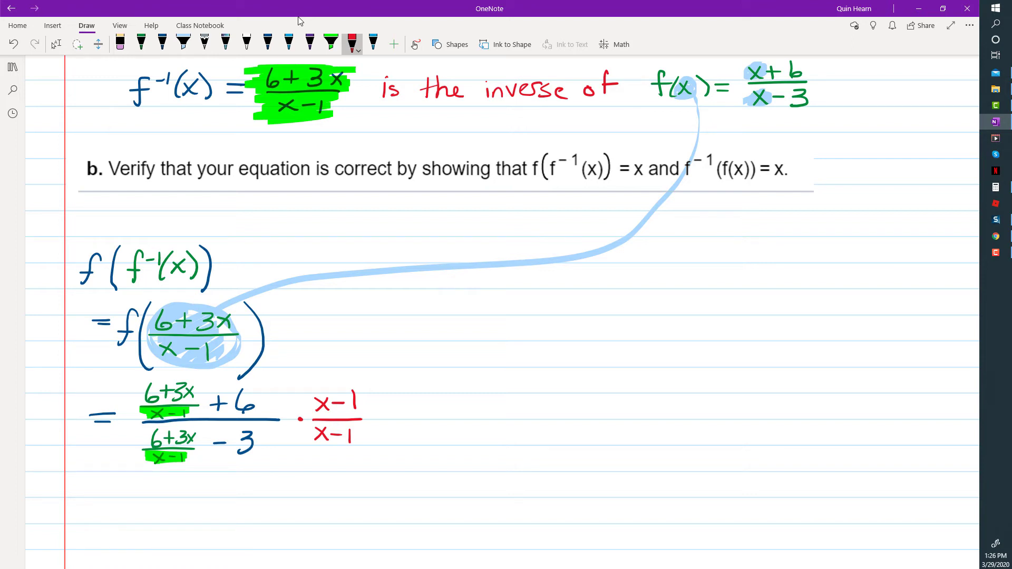
mouse_move(387, 367)
left_mouse_down()
mouse_move(364, 385)
mouse_move(374, 383)
left_mouse_up()
left_click_drag(396, 348, 397, 369)
Put red parentheses around the numerator and the denominator
left_click_drag(145, 379, 141, 421)
left_click_drag(265, 379, 275, 417)
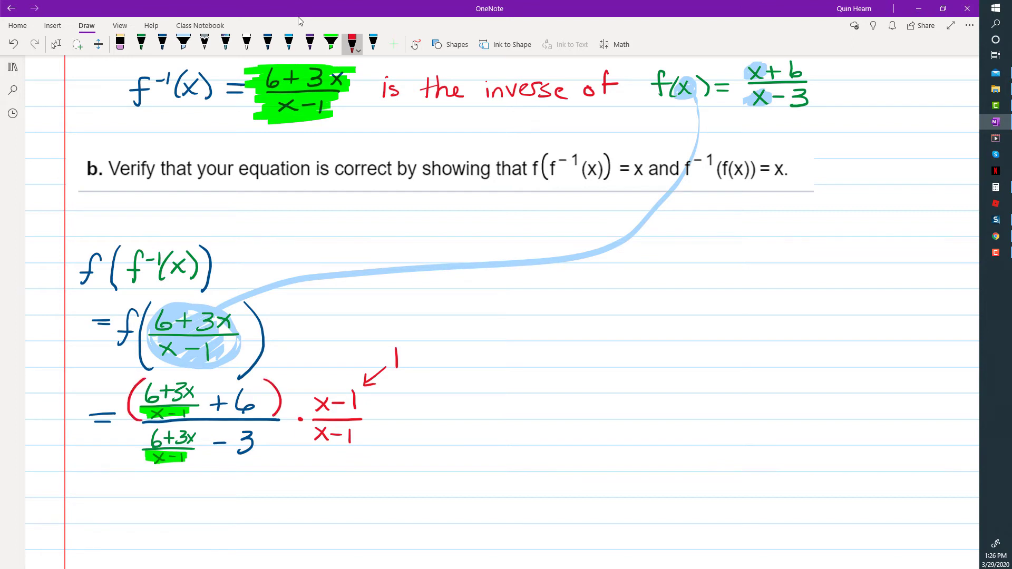
mouse_move(140, 430)
left_mouse_down()
mouse_move(154, 426)
mouse_move(143, 467)
left_mouse_up()
left_click_drag(266, 426, 269, 464)
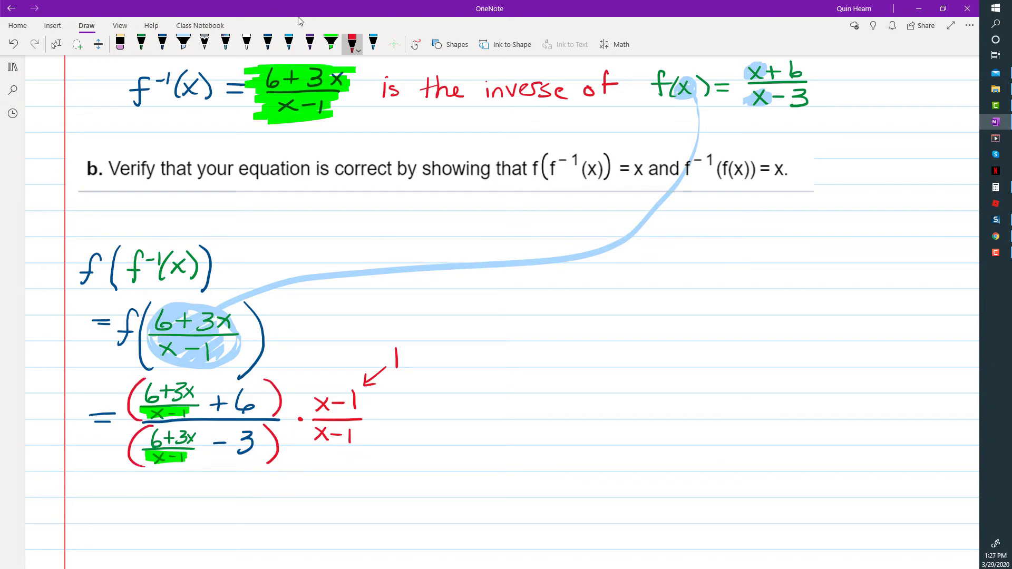
Draw curved red arrows distributing x−1 into the parentheses, redoing the misdrawn one
mouse_move(310, 402)
left_mouse_down()
mouse_move(285, 402)
mouse_move(293, 433)
mouse_move(283, 433)
left_mouse_up()
left_click_drag(289, 427, 290, 442)
key("ctrl+z")
key("ctrl+z")
key("ctrl+z")
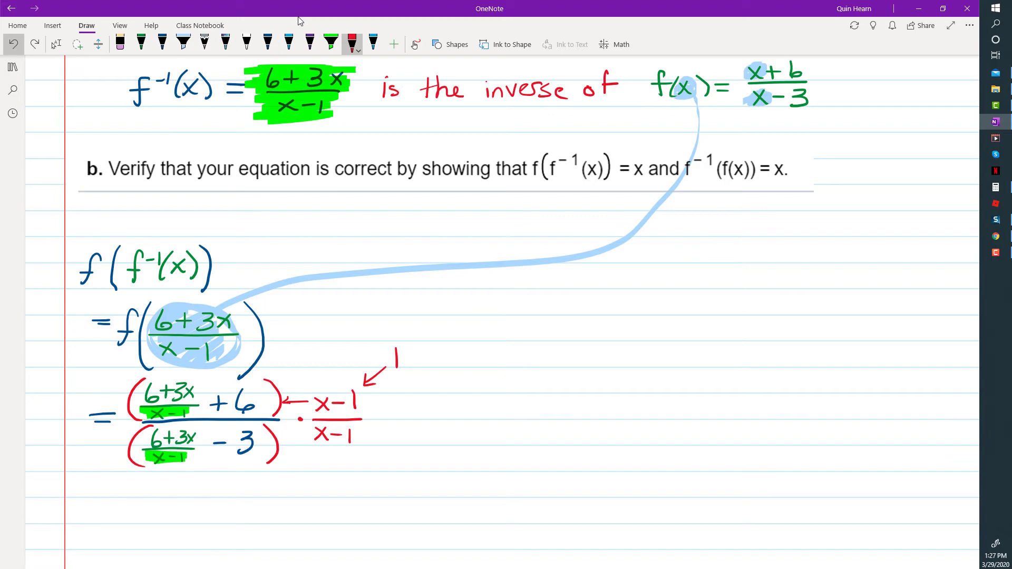
key("ctrl+z")
key("ctrl+z")
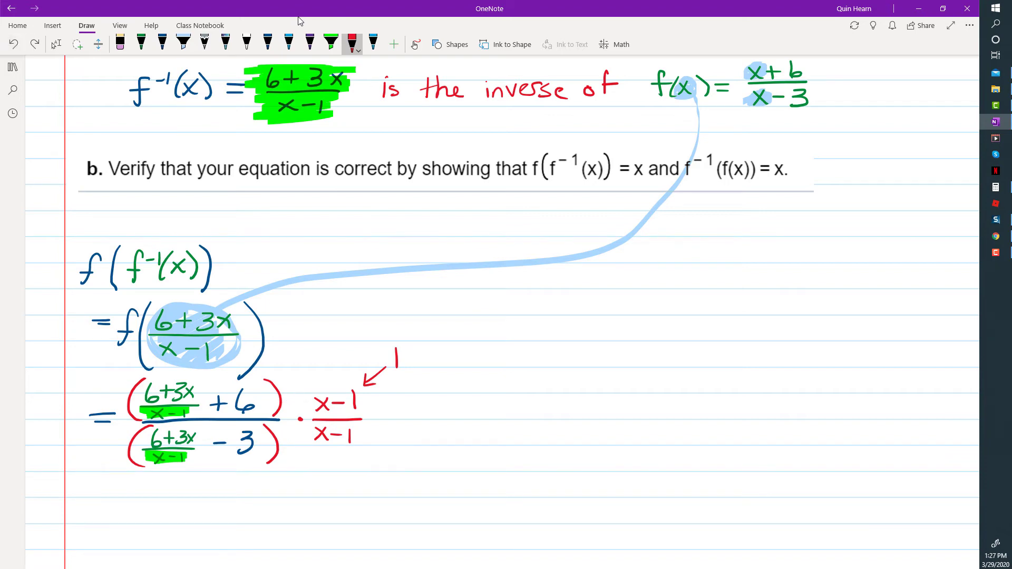
mouse_move(332, 390)
left_mouse_down()
mouse_move(257, 365)
mouse_move(203, 384)
left_mouse_up()
left_click_drag(202, 384, 216, 383)
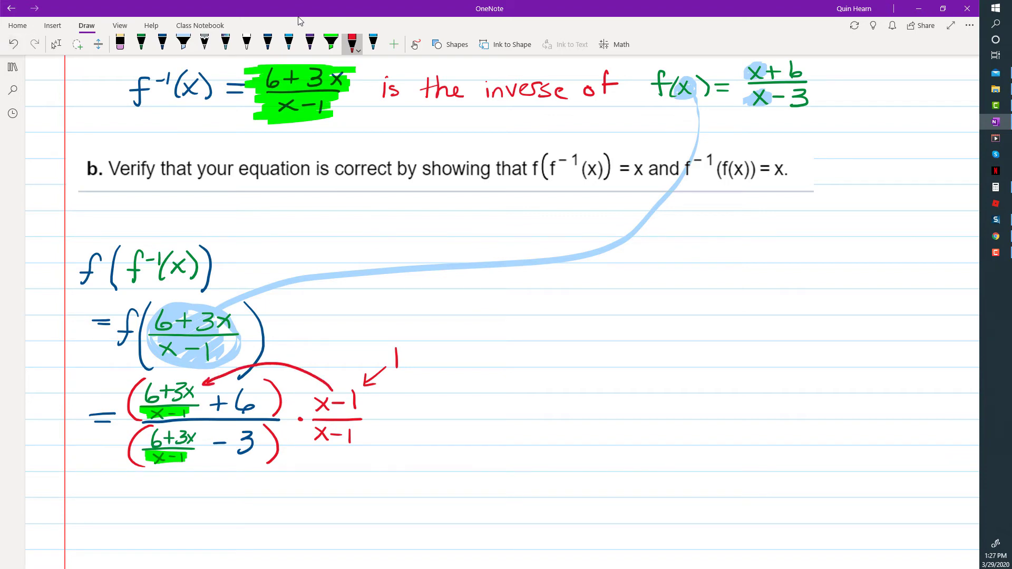
mouse_move(293, 378)
left_mouse_down()
mouse_move(331, 391)
mouse_move(262, 395)
left_mouse_up()
mouse_move(263, 395)
left_mouse_down()
mouse_move(274, 387)
mouse_move(273, 399)
left_mouse_up()
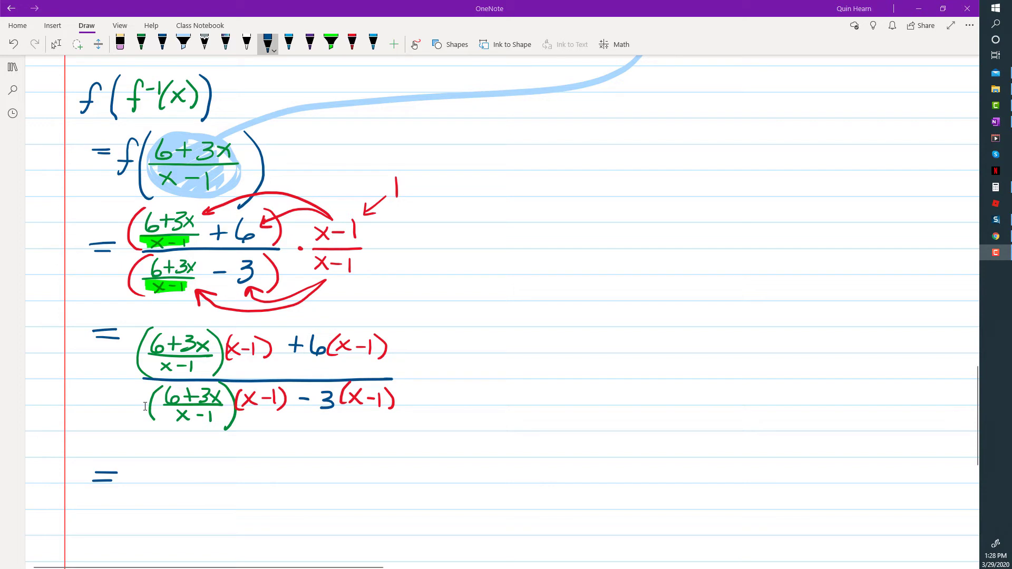
Highlight the cancelling x−1 factors in green
left_click(331, 44)
left_click_drag(153, 367, 259, 349)
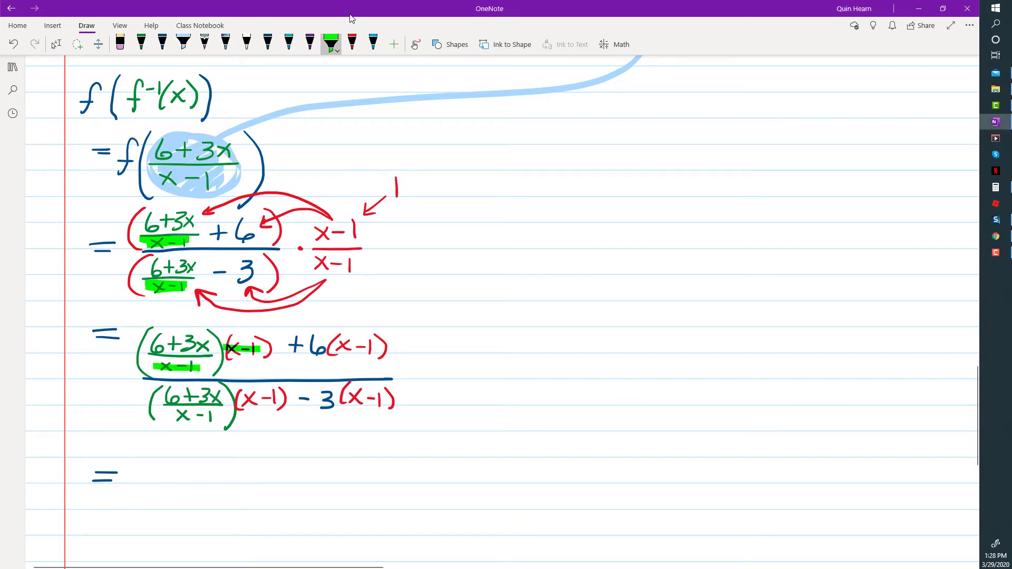
left_click_drag(178, 415, 276, 401)
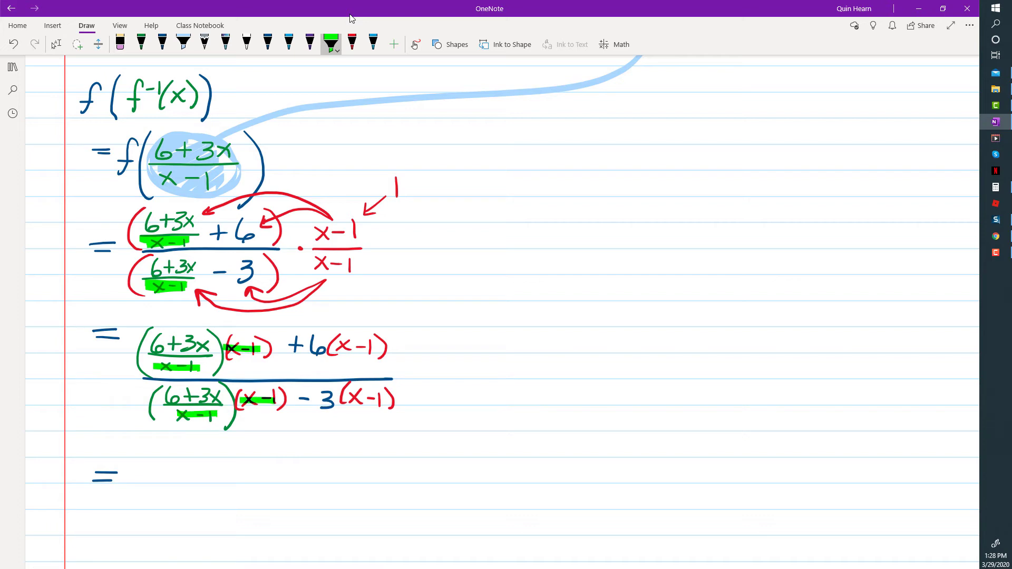
Cross out the cancelled x−1 factors in dark blue and write 1 above in purple
left_click(163, 44)
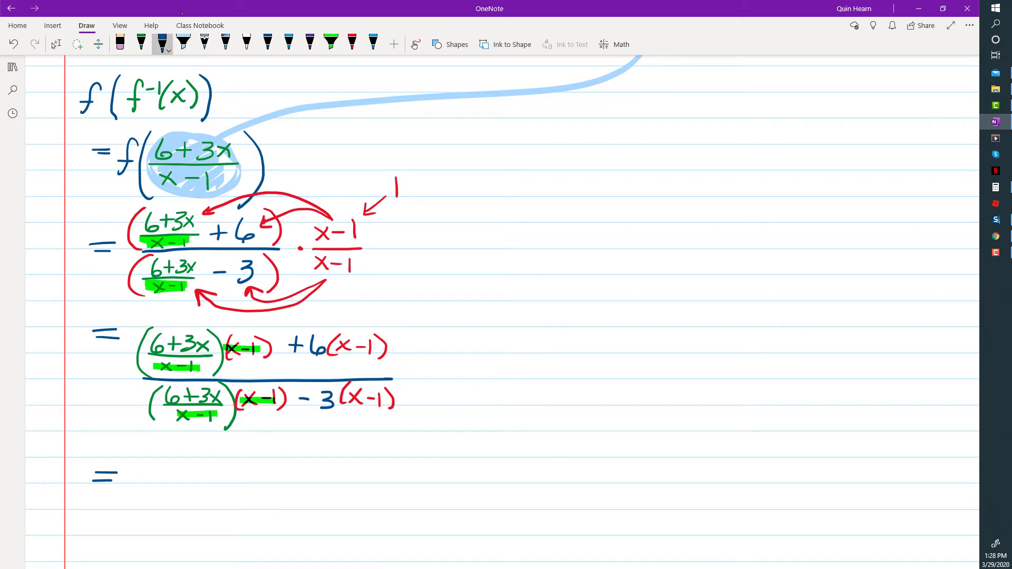
left_click_drag(213, 355, 148, 372)
left_click_drag(268, 330, 221, 357)
left_click_drag(215, 405, 170, 421)
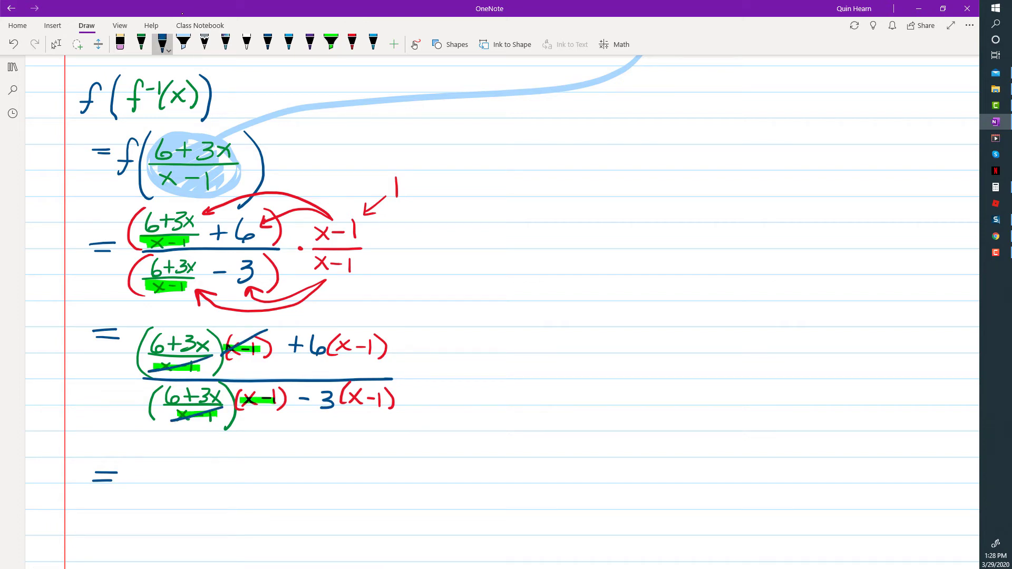
left_click_drag(278, 388, 240, 407)
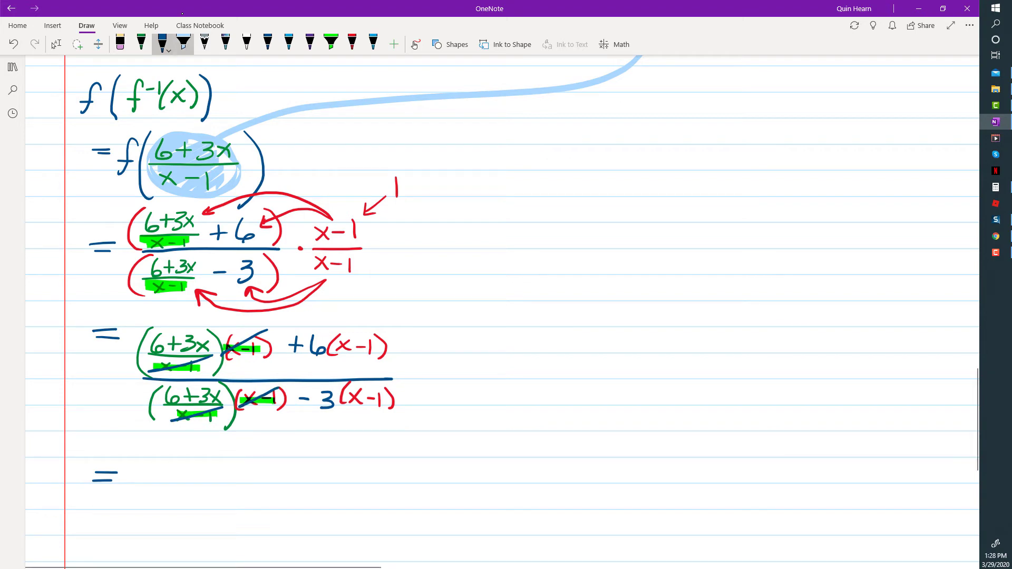
left_click(310, 42)
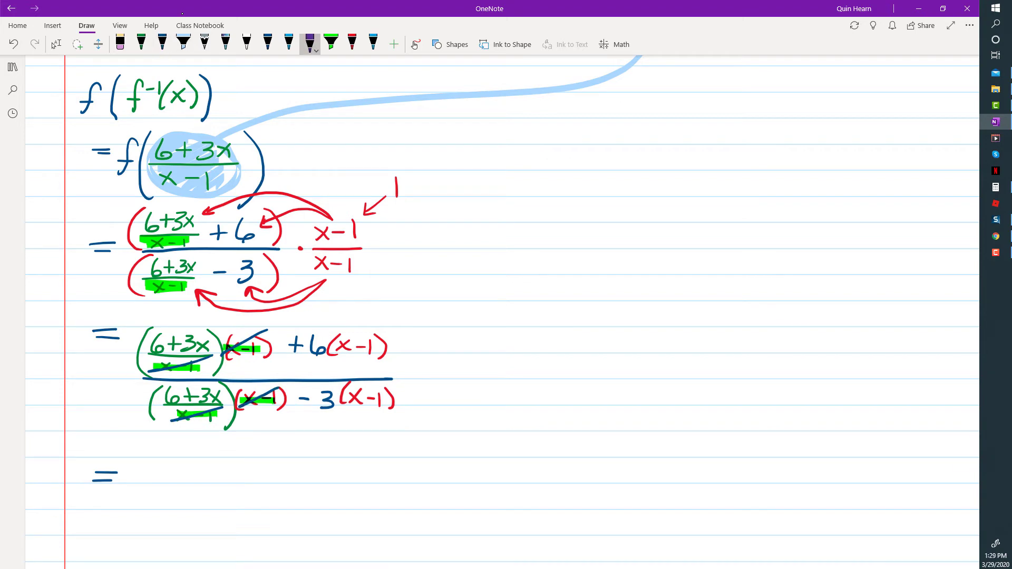
left_click_drag(243, 319, 242, 330)
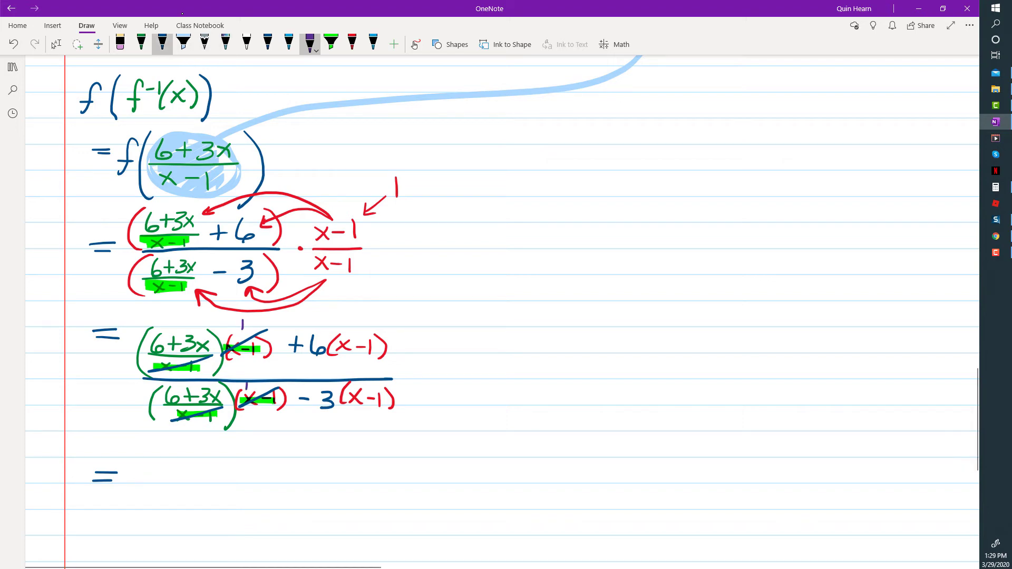
Write numerator 6+3x+6x in blue, with an arrow showing 6 distributed over (x−1)
left_click(142, 42)
left_click(162, 42)
mouse_move(158, 461)
left_mouse_down()
mouse_move(149, 473)
mouse_move(178, 473)
left_mouse_up()
mouse_move(170, 466)
left_mouse_down()
mouse_move(170, 480)
mouse_move(213, 481)
left_mouse_up()
mouse_move(213, 467)
left_mouse_down()
mouse_move(200, 480)
mouse_move(239, 483)
left_mouse_up()
left_click_drag(227, 475, 251, 474)
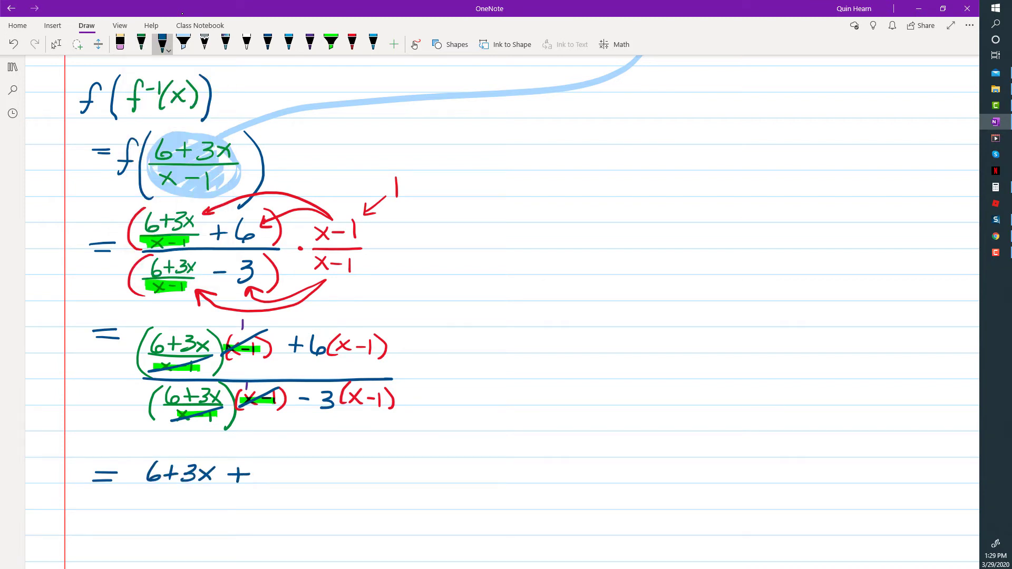
mouse_move(318, 328)
left_mouse_down()
mouse_move(325, 320)
mouse_move(364, 326)
left_mouse_up()
mouse_move(268, 464)
left_mouse_down()
mouse_move(262, 477)
mouse_move(288, 484)
left_mouse_up()
mouse_move(288, 469)
left_mouse_down()
mouse_move(275, 484)
mouse_move(322, 481)
left_mouse_up()
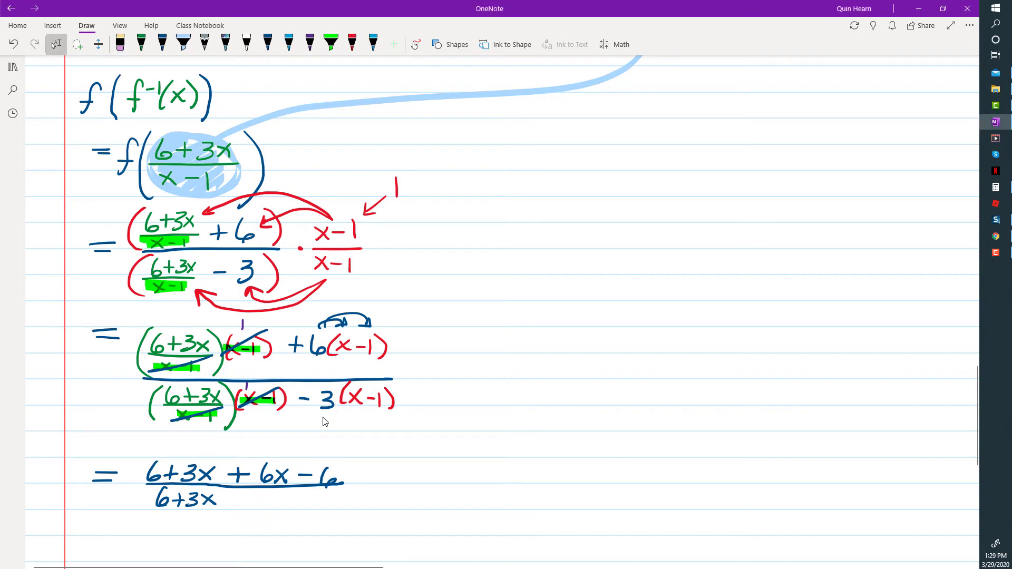
Draw the −3 distribution arrow and write the denominator's −3x+3
mouse_move(326, 425)
left_mouse_down()
mouse_move(358, 414)
mouse_move(348, 420)
left_mouse_up()
left_click_drag(325, 430, 378, 416)
left_click_drag(368, 414, 375, 422)
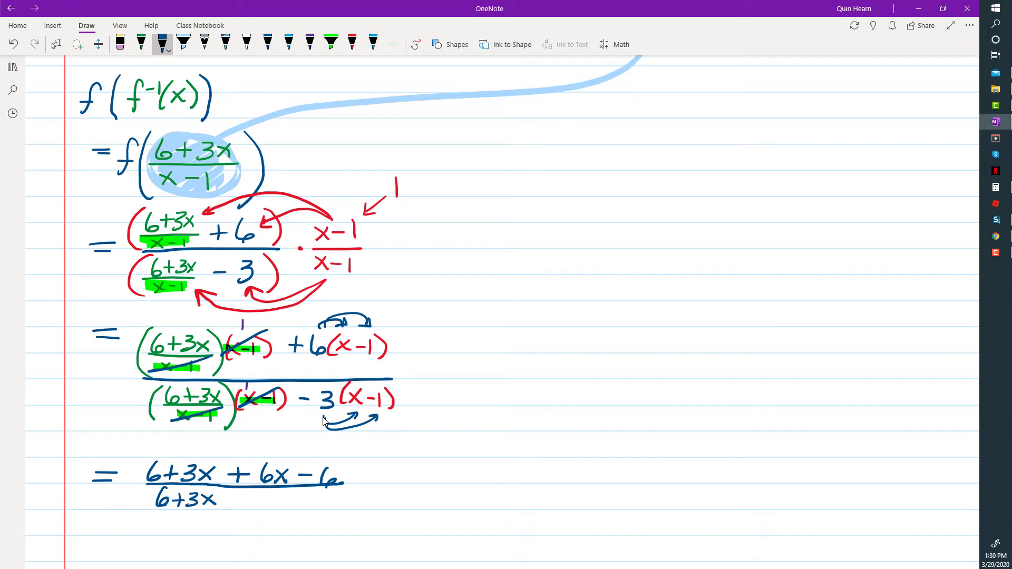
left_click_drag(230, 498, 273, 509)
mouse_move(273, 496)
left_mouse_down()
mouse_move(259, 510)
mouse_move(292, 507)
left_mouse_up()
mouse_move(286, 500)
left_mouse_down()
mouse_move(311, 501)
mouse_move(303, 508)
left_mouse_up()
Add the +3 and cross out the cancelling 6 and −6 in the numerator
scroll(323, 422, "down", 2)
left_click_drag(98, 466, 124, 472)
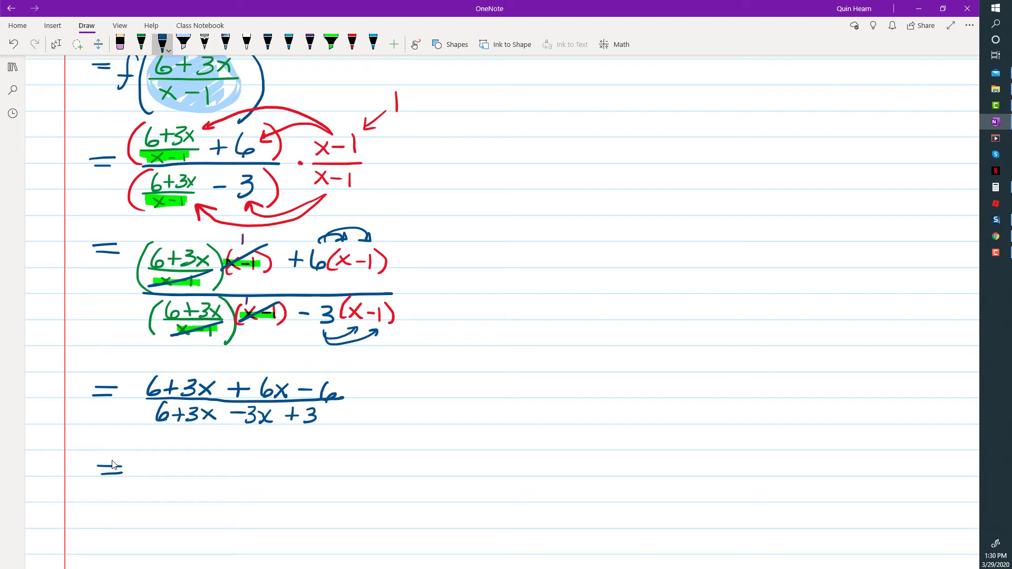
left_click_drag(143, 393, 176, 368)
left_click_drag(306, 399, 336, 373)
Cross out 3x and −3x, then write = 9x/9 = x
mouse_move(179, 454)
left_mouse_down()
mouse_move(174, 474)
mouse_move(197, 472)
left_mouse_up()
mouse_move(197, 459)
left_mouse_down()
mouse_move(185, 473)
mouse_move(213, 479)
left_mouse_up()
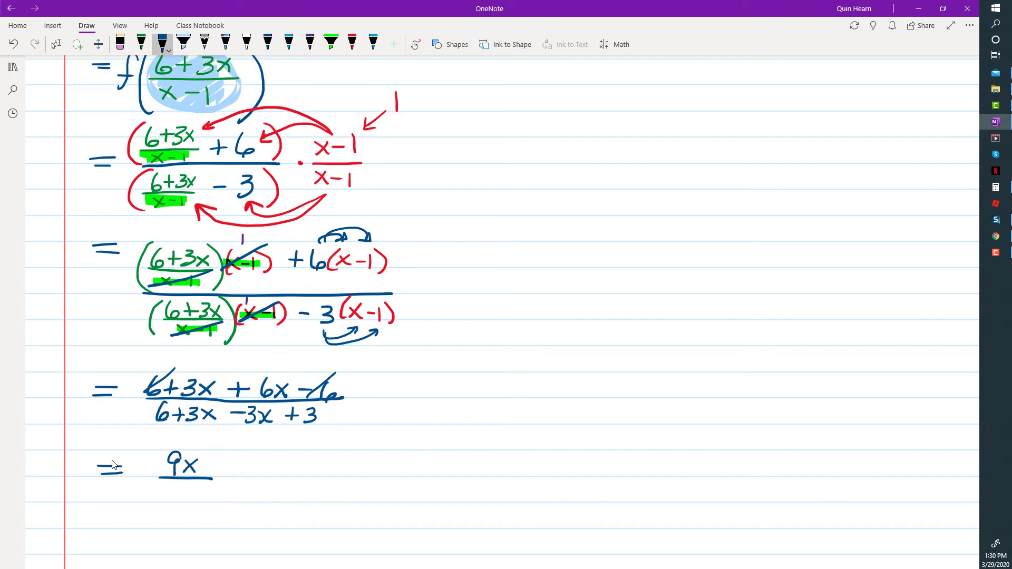
mouse_move(184, 424)
left_mouse_down()
mouse_move(217, 407)
mouse_move(273, 406)
left_mouse_up()
left_click_drag(188, 483, 183, 503)
mouse_move(108, 522)
left_mouse_down()
mouse_move(171, 527)
mouse_move(155, 528)
mouse_move(252, 504)
left_mouse_up()
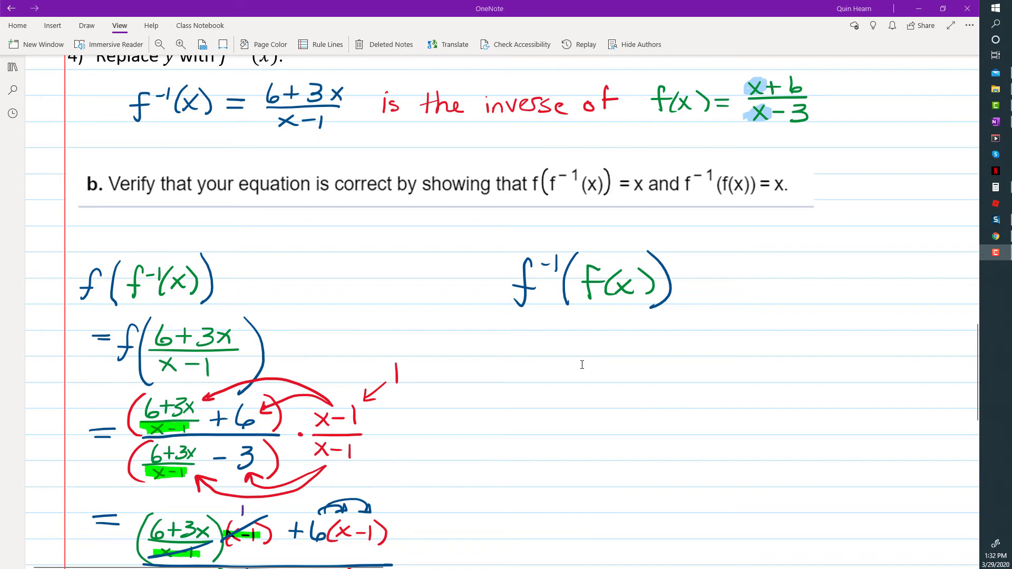
Write an empty f⁻¹( ) below f⁻¹(f(x))
left_click_drag(527, 330, 518, 369)
left_click_drag(517, 349, 533, 348)
left_click_drag(537, 334, 543, 334)
left_click_drag(550, 328, 551, 340)
left_click_drag(574, 325, 567, 378)
left_click_drag(668, 321, 681, 377)
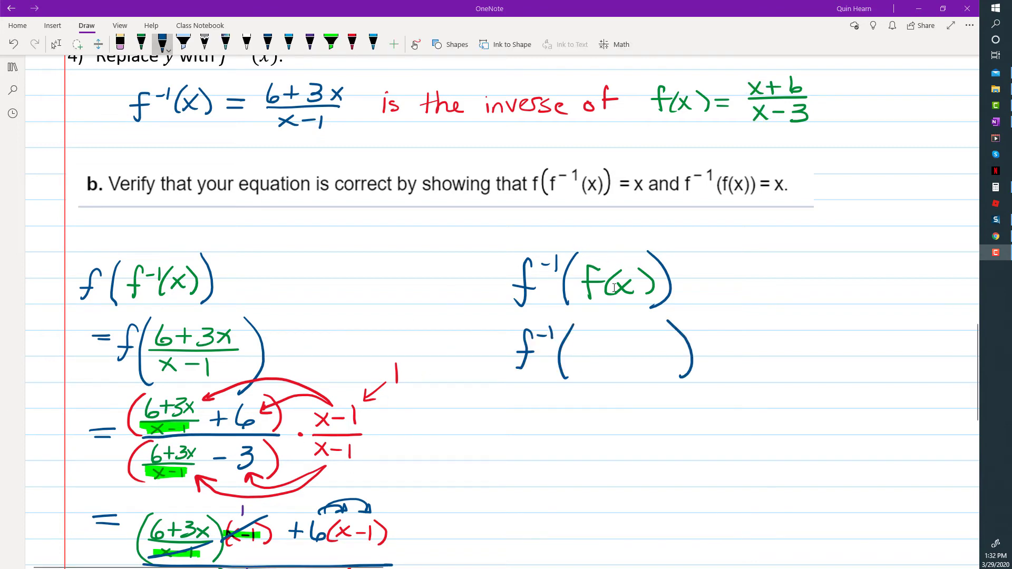
Highlight the f(x) fraction (x+6)/(x−3) in green
left_click(141, 43)
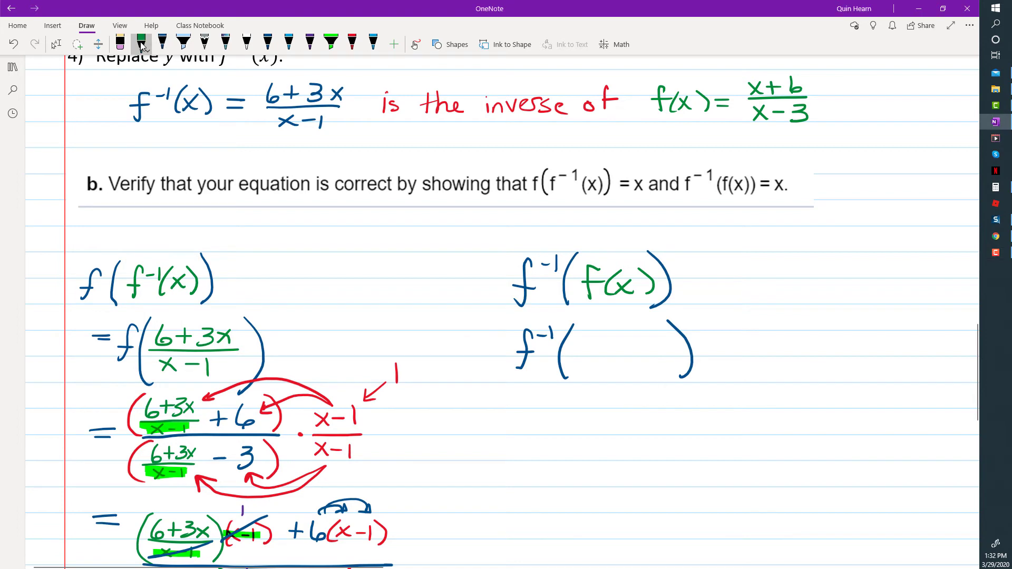
left_click(331, 44)
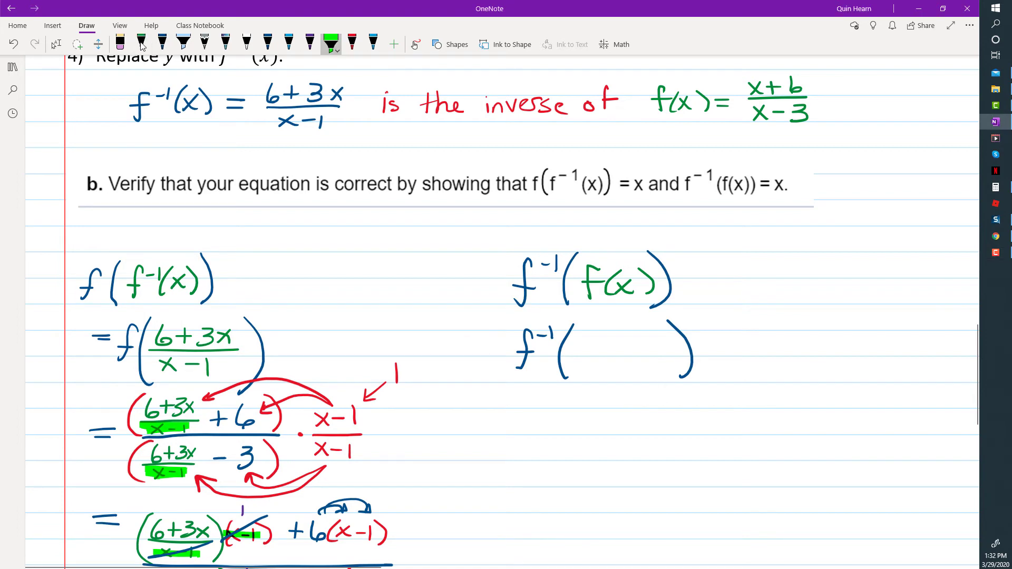
mouse_move(731, 79)
left_mouse_down()
mouse_move(822, 77)
mouse_move(732, 127)
mouse_move(737, 100)
mouse_move(802, 74)
mouse_move(781, 85)
left_mouse_up()
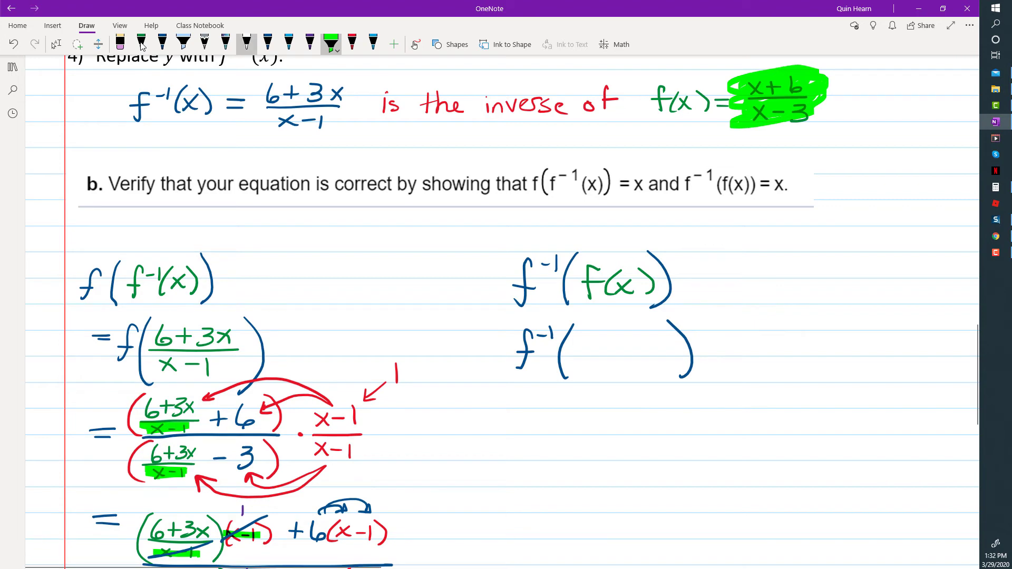
left_click(141, 43)
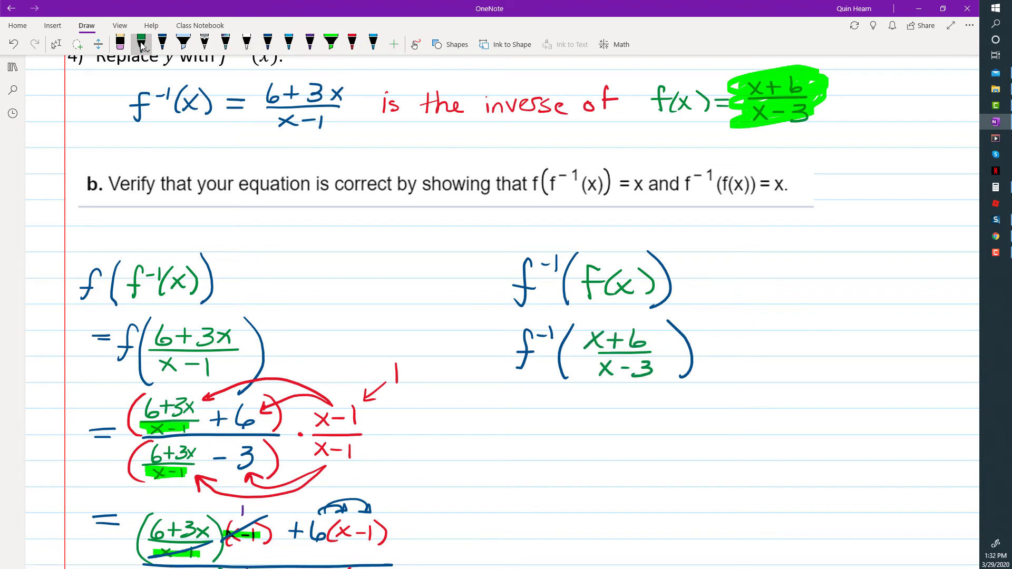
Highlight the x's in f⁻¹(x) and the fraction inside f⁻¹( ) in light blue
left_click(184, 43)
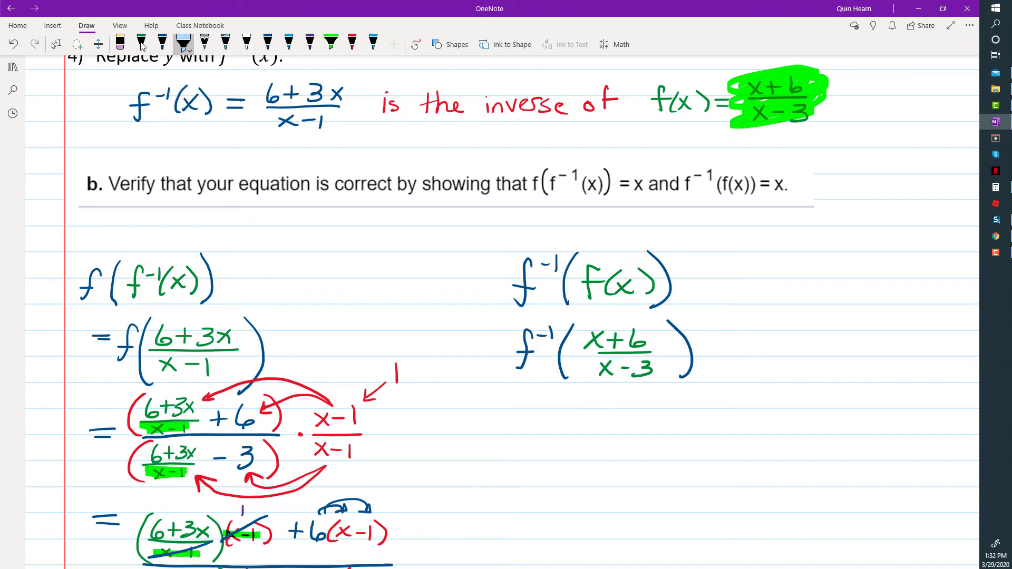
mouse_move(335, 85)
left_mouse_down()
mouse_move(348, 98)
mouse_move(330, 96)
mouse_move(277, 127)
mouse_move(293, 130)
left_mouse_up()
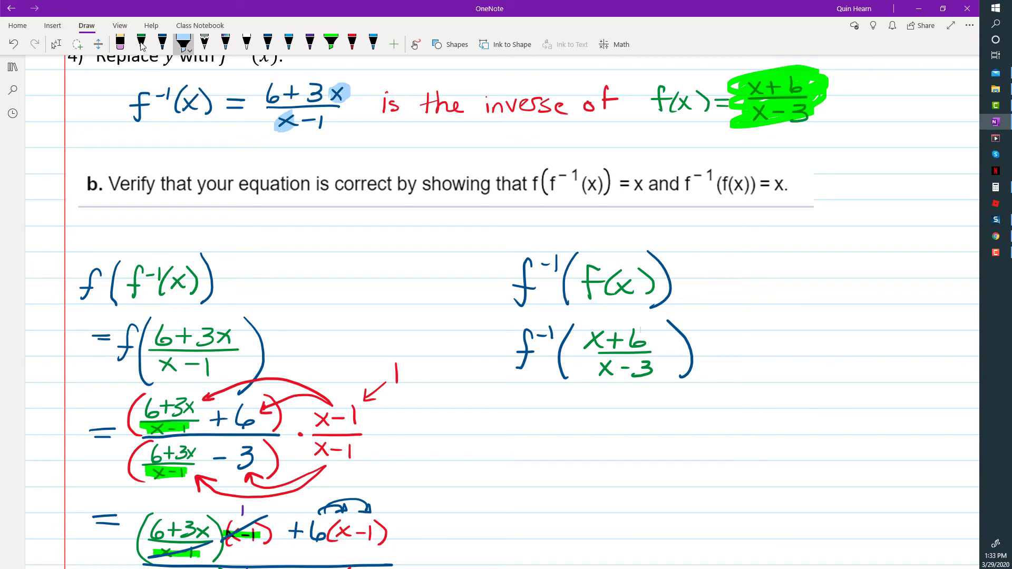
mouse_move(575, 329)
left_mouse_down()
mouse_move(578, 348)
mouse_move(672, 358)
mouse_move(654, 376)
mouse_move(593, 383)
left_mouse_up()
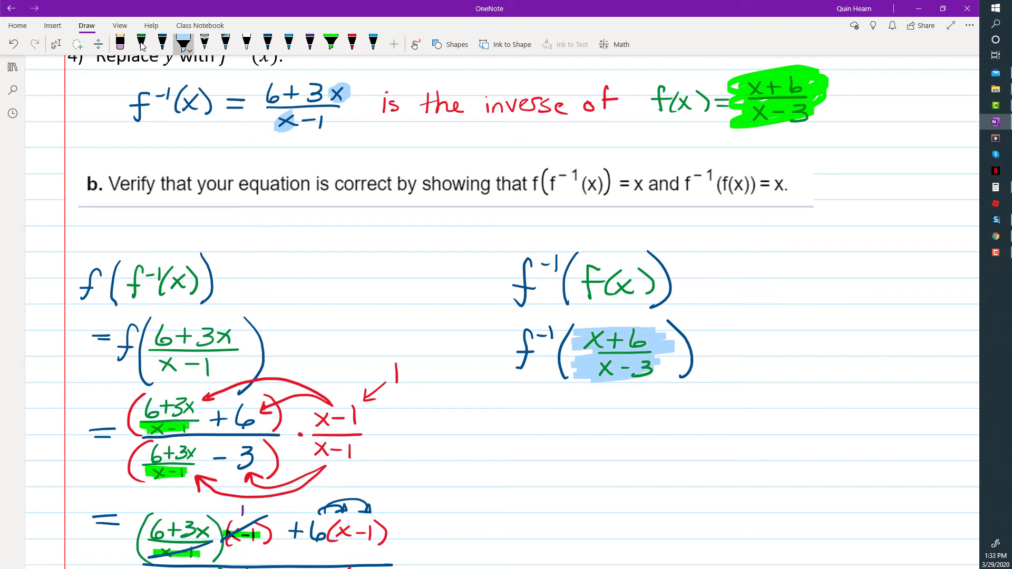
Draw a light-blue arrow from the substituted fraction to f⁻¹(x)
mouse_move(606, 327)
left_mouse_down()
mouse_move(570, 254)
mouse_move(352, 103)
mouse_move(369, 104)
mouse_move(280, 139)
left_mouse_up()
left_click_drag(346, 138, 367, 136)
left_click(142, 42)
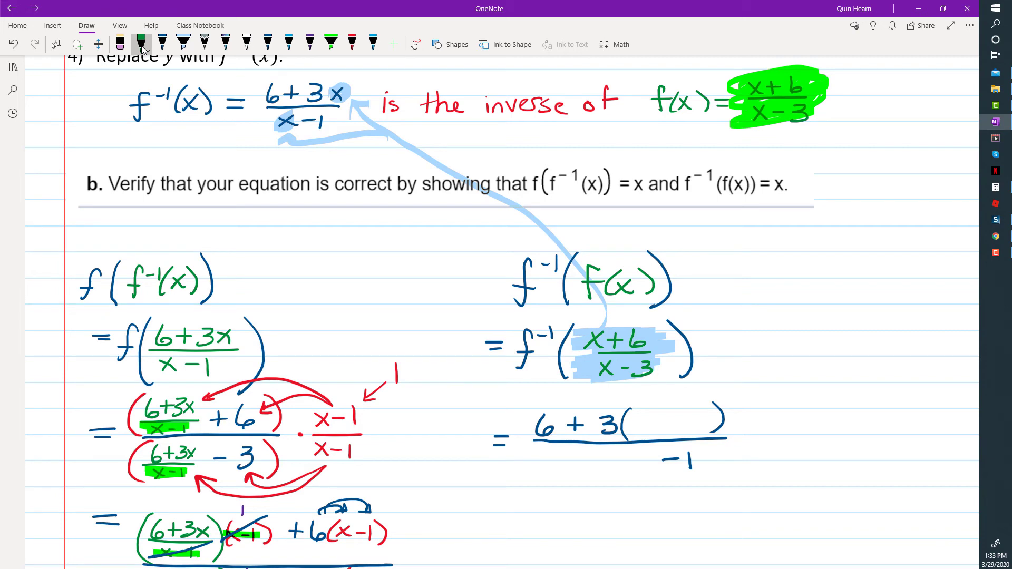
Write (x+6)/(x−3) into numerator 6+3( ) and before −1 in the denominator
mouse_move(637, 408)
left_mouse_down()
mouse_move(649, 423)
mouse_move(639, 422)
mouse_move(659, 419)
left_mouse_up()
mouse_move(653, 412)
left_mouse_down()
mouse_move(691, 420)
mouse_move(657, 437)
left_mouse_up()
mouse_move(657, 425)
left_mouse_down()
mouse_move(644, 437)
mouse_move(668, 430)
left_mouse_up()
mouse_move(675, 424)
left_mouse_down()
mouse_move(685, 431)
mouse_move(673, 438)
left_mouse_up()
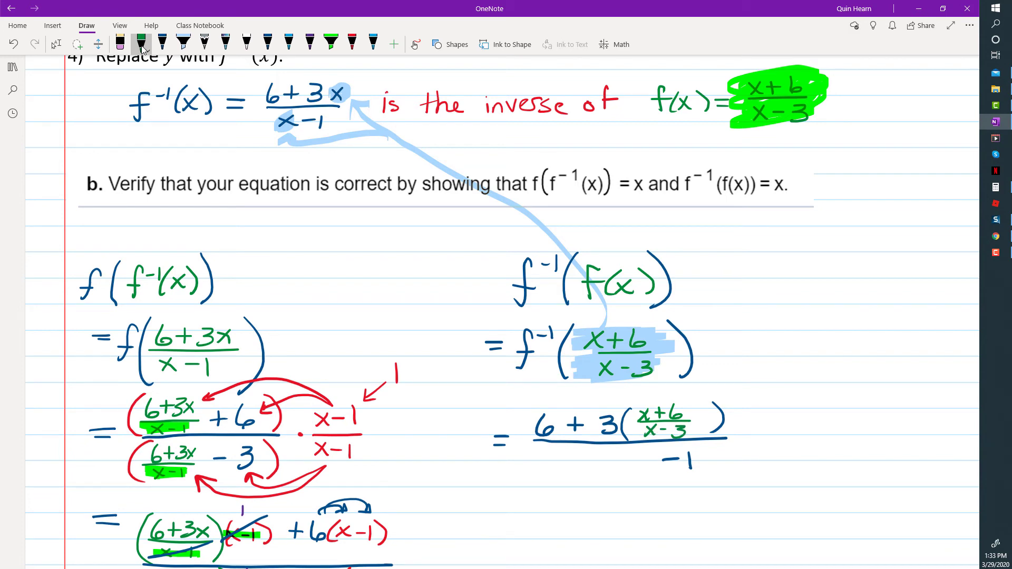
mouse_move(575, 450)
left_mouse_down()
mouse_move(583, 463)
mouse_move(575, 464)
left_mouse_up()
mouse_move(593, 449)
left_mouse_down()
mouse_move(593, 463)
mouse_move(620, 464)
mouse_move(585, 482)
left_mouse_up()
mouse_move(586, 469)
left_mouse_down()
mouse_move(574, 482)
mouse_move(602, 475)
left_mouse_up()
mouse_move(608, 469)
left_mouse_down()
mouse_move(618, 475)
mouse_move(607, 480)
left_mouse_up()
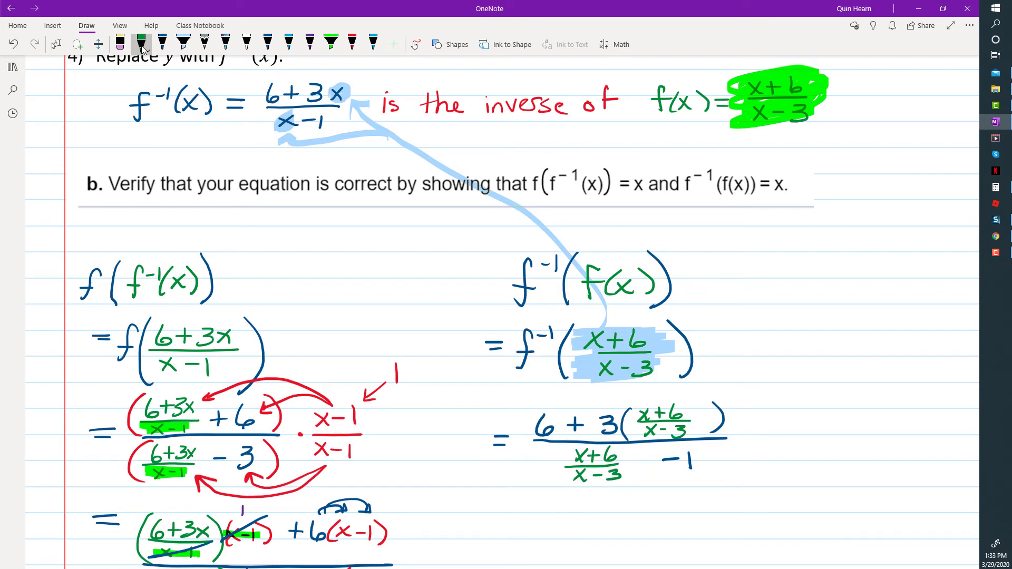